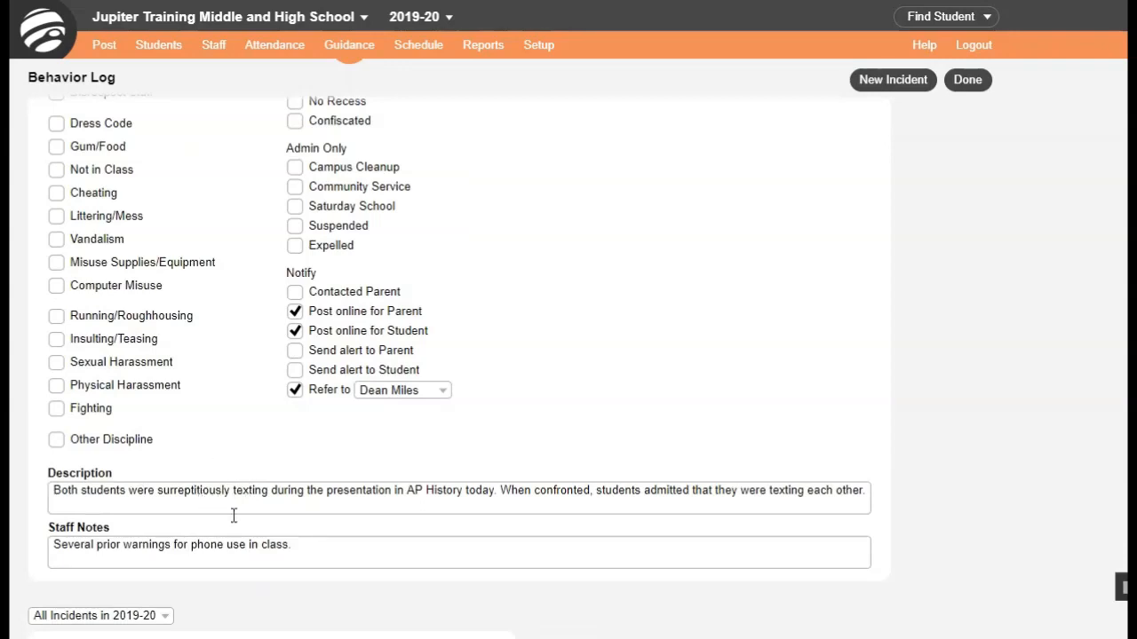
# Step: Check which staff members the Off Task incident can be referred to, keeping the current referral
pyautogui.click(442, 392)
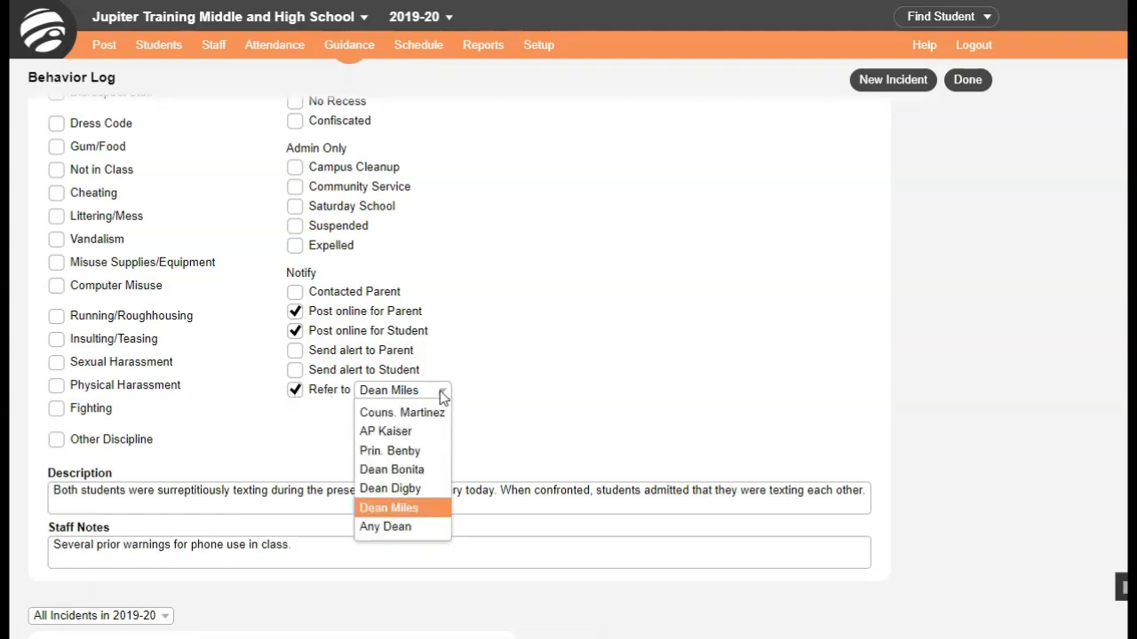
pyautogui.click(441, 393)
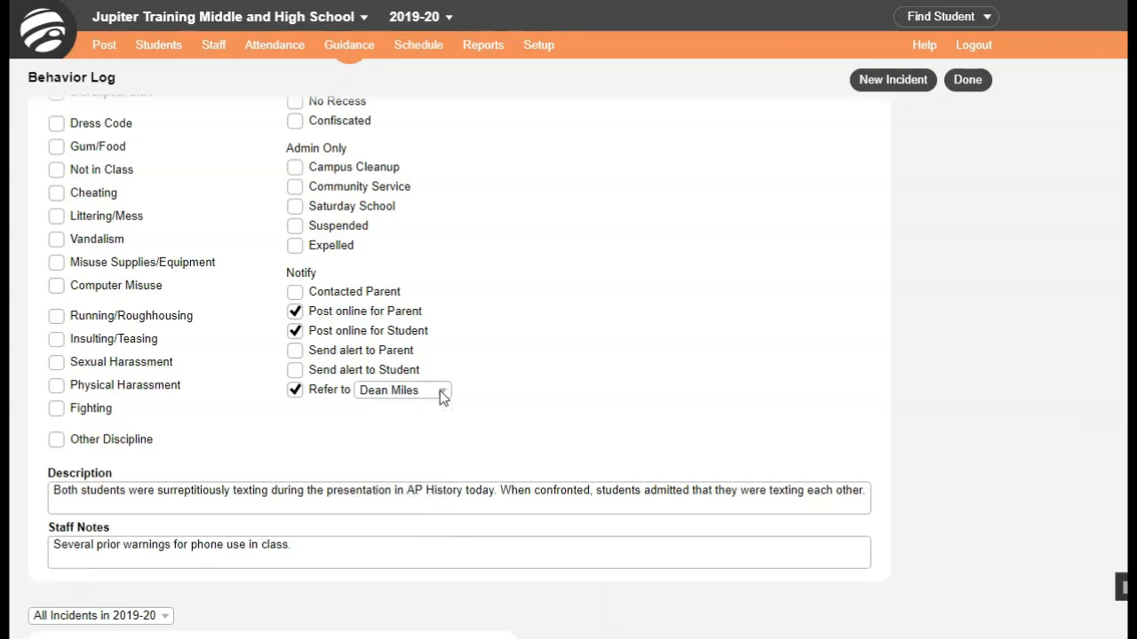
pyautogui.click(296, 395)
pyautogui.scroll(4, 396, 221)
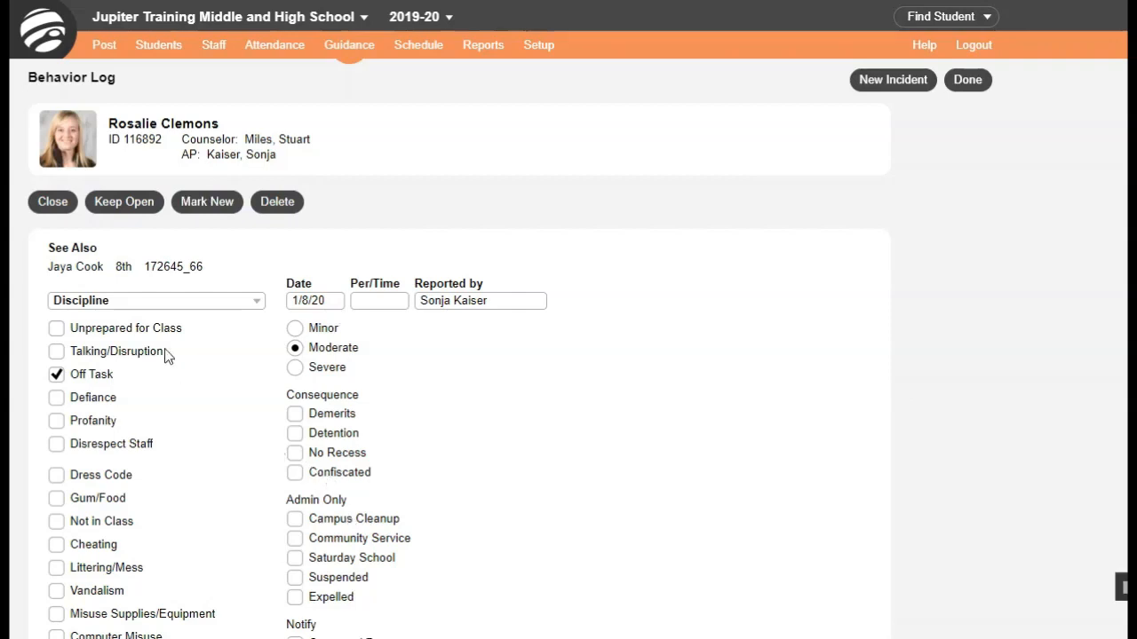
# Step: Review the student's incident filter categories, list the incidents from all years, and return to the referrals list
pyautogui.click(95, 271)
pyautogui.scroll(-6, 576, 183)
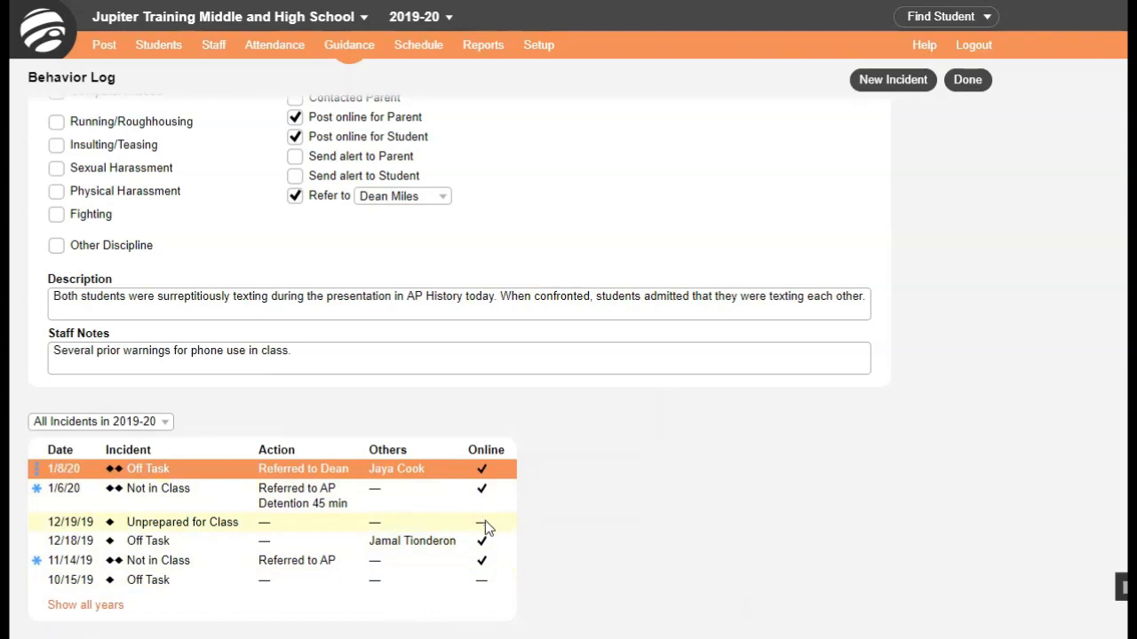
pyautogui.click(168, 423)
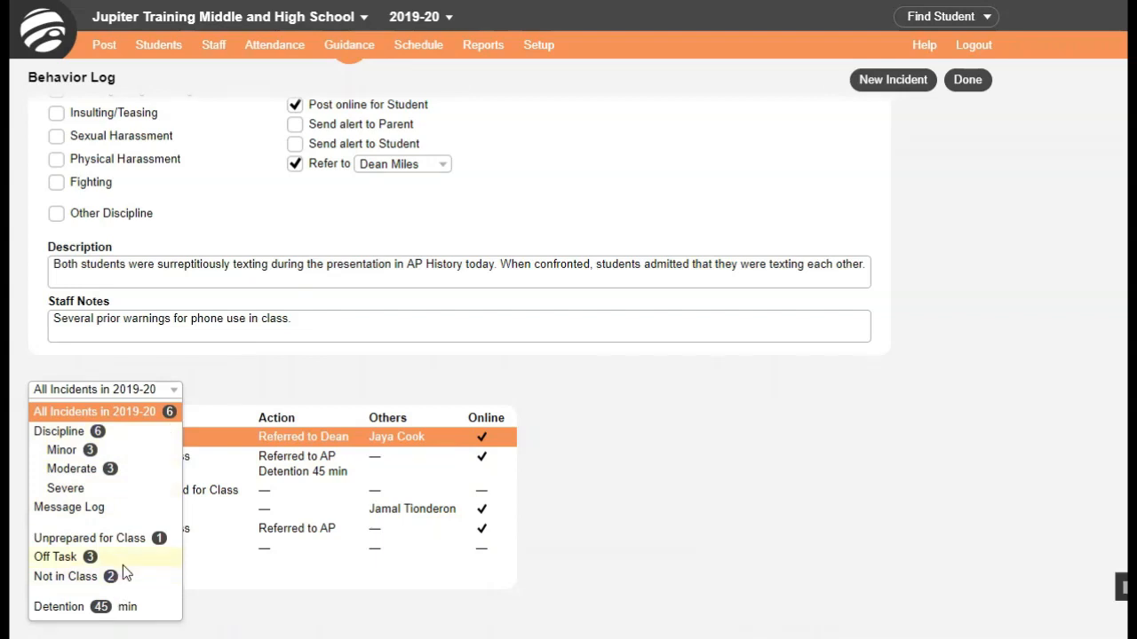
pyautogui.click(147, 611)
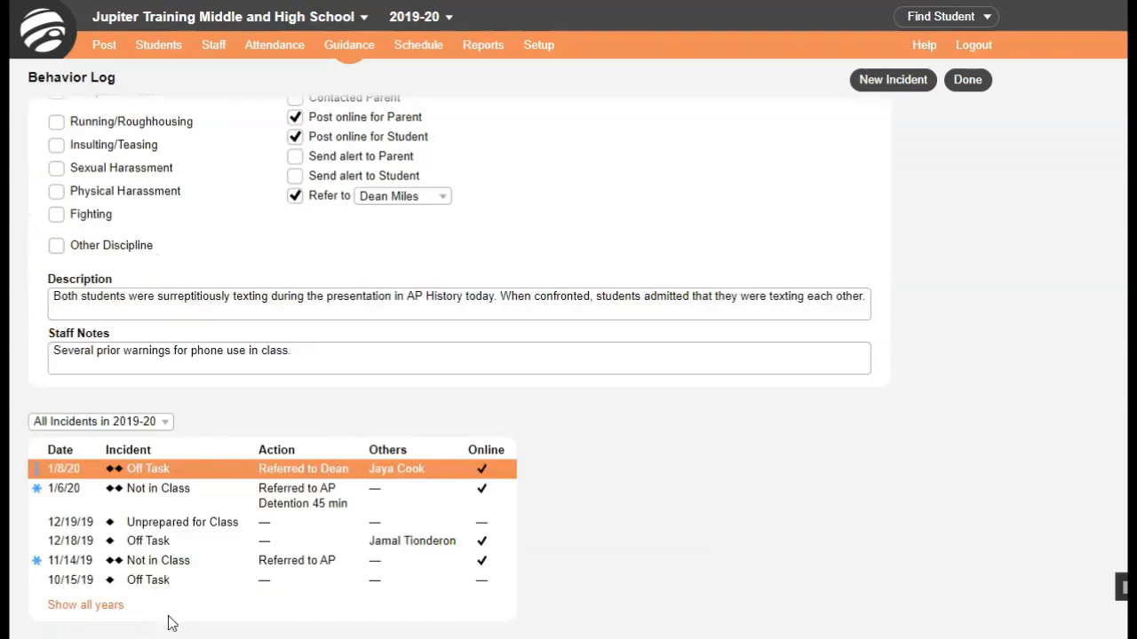
pyautogui.click(85, 604)
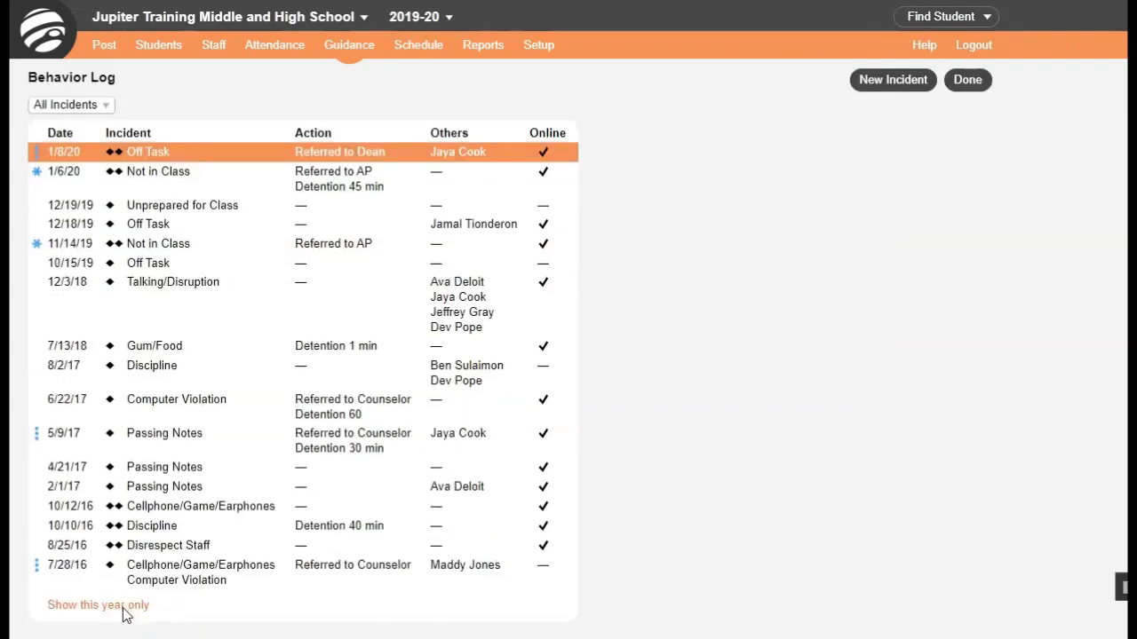
pyautogui.click(968, 81)
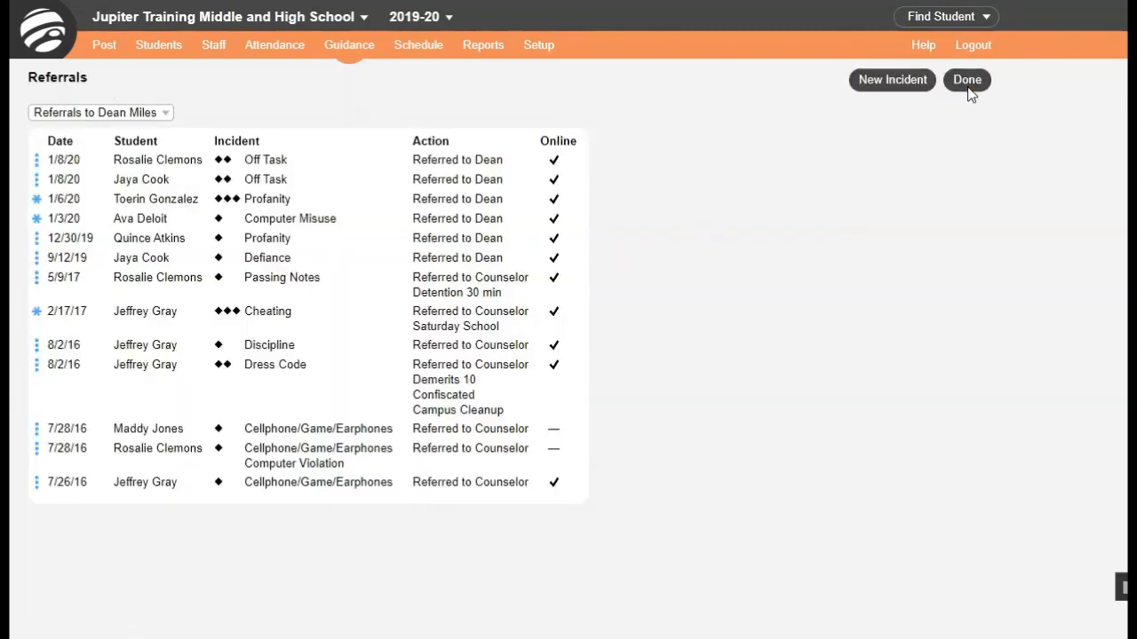
# Step: Find the other student involved in the 1/8/20 Off Task incident, view that behavior log, and return to the referrals filter
pyautogui.write('JAYA')
pyautogui.press('Return')
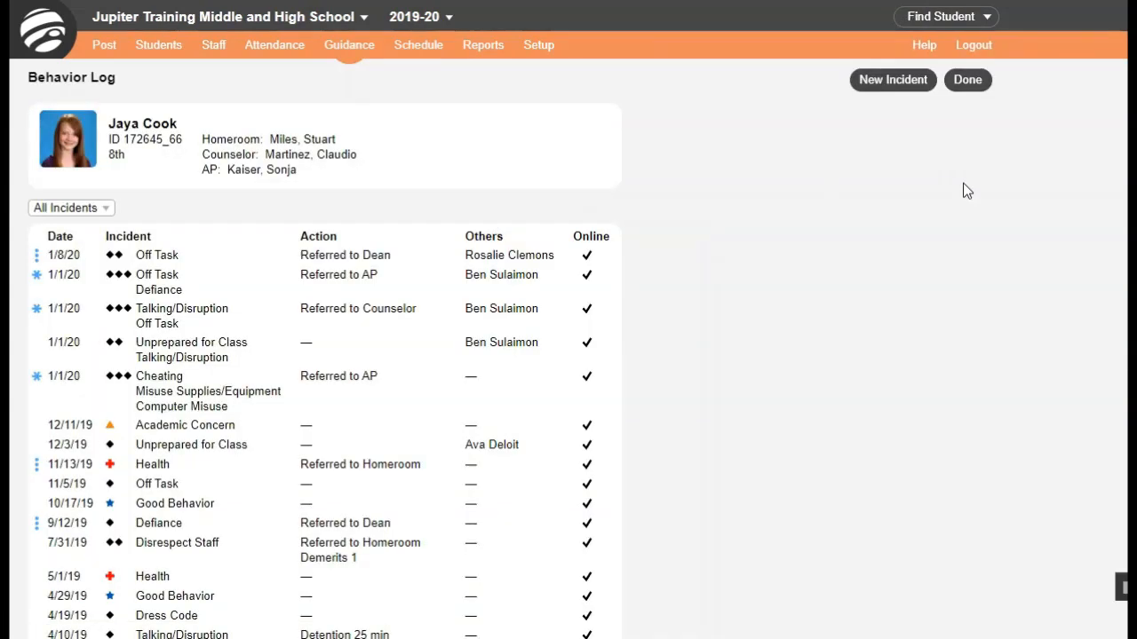
pyautogui.click(975, 87)
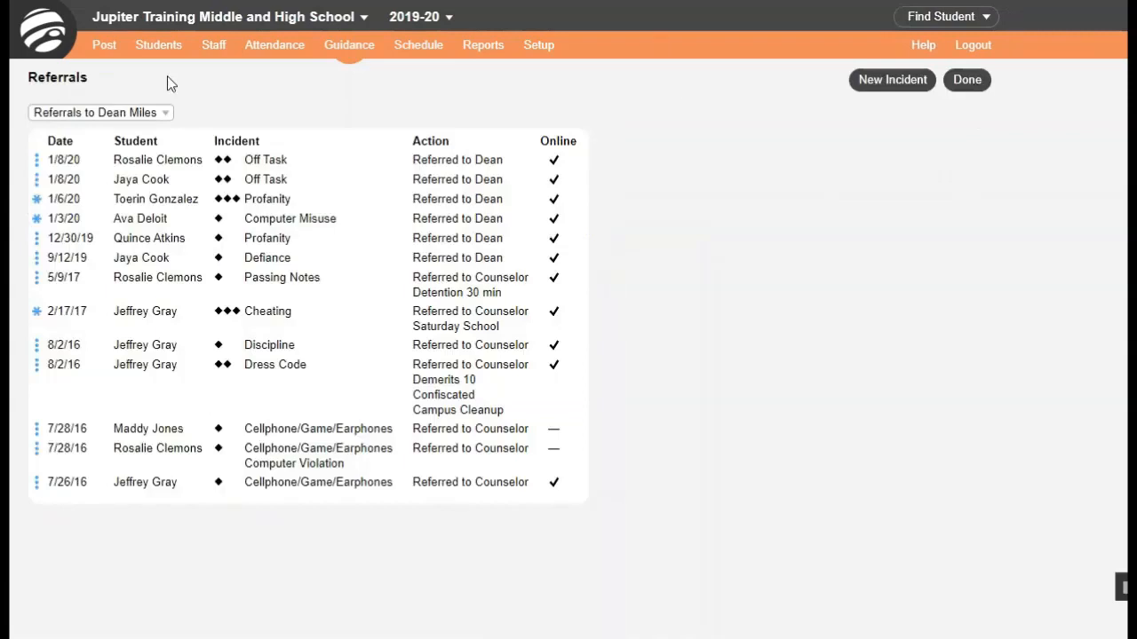
pyautogui.click(169, 119)
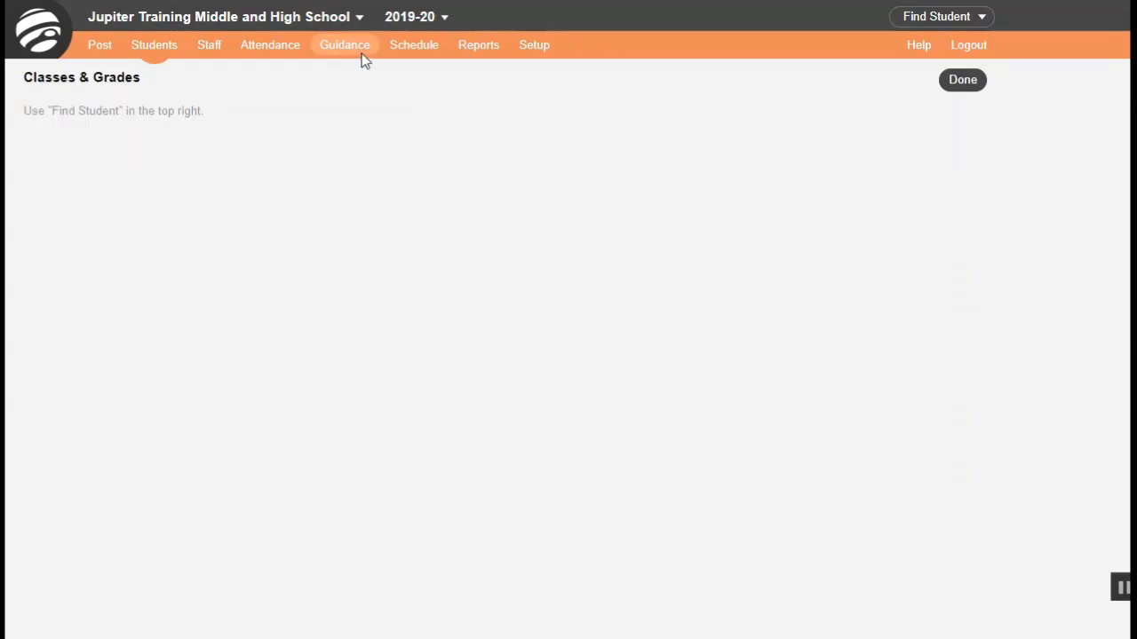
# Step: Bring up the Guidance referrals list and switch to the Record Detention page
pyautogui.moveTo(363, 56)
pyautogui.click(374, 78)
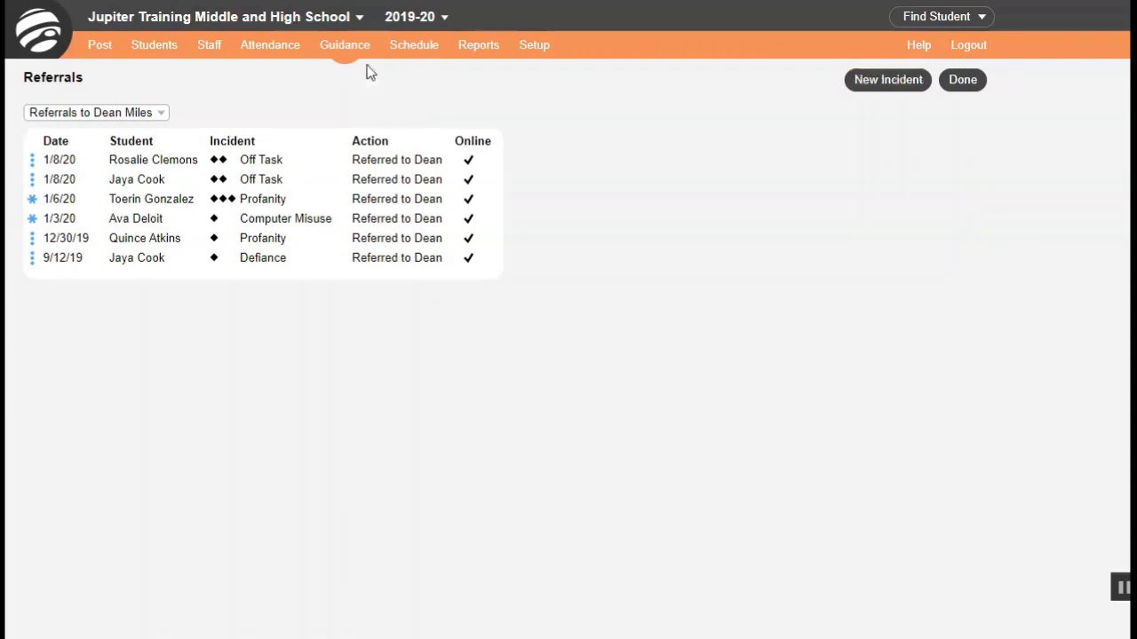
pyautogui.moveTo(353, 53)
pyautogui.click(366, 96)
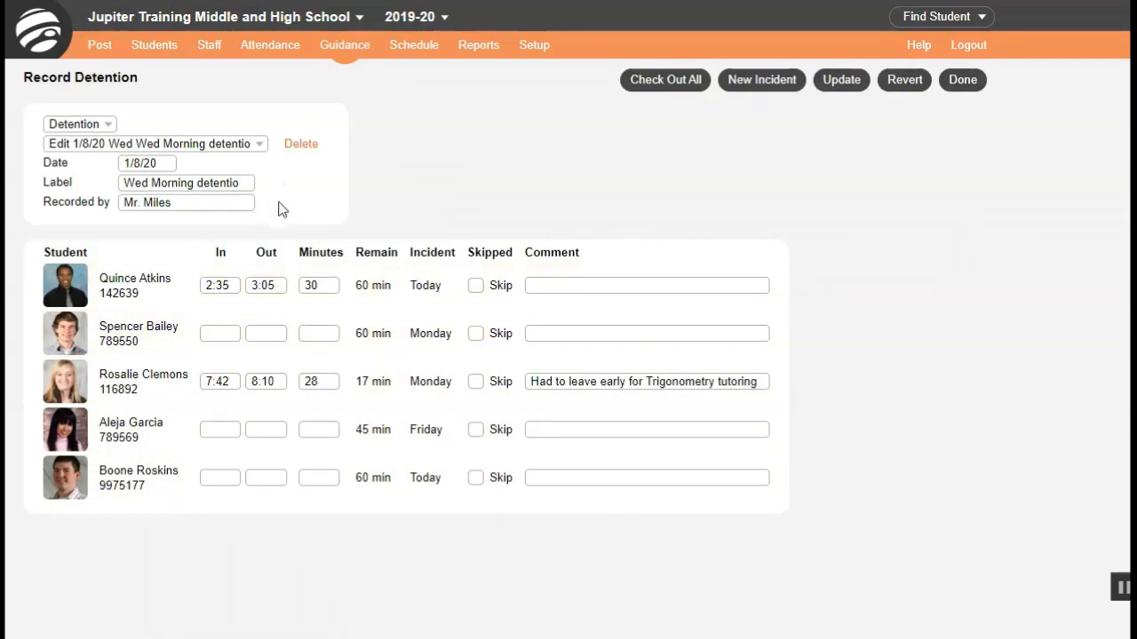
# Step: View the detention history of the student with the Trigonometry tutoring comment, and return to the detention session
pyautogui.click(125, 388)
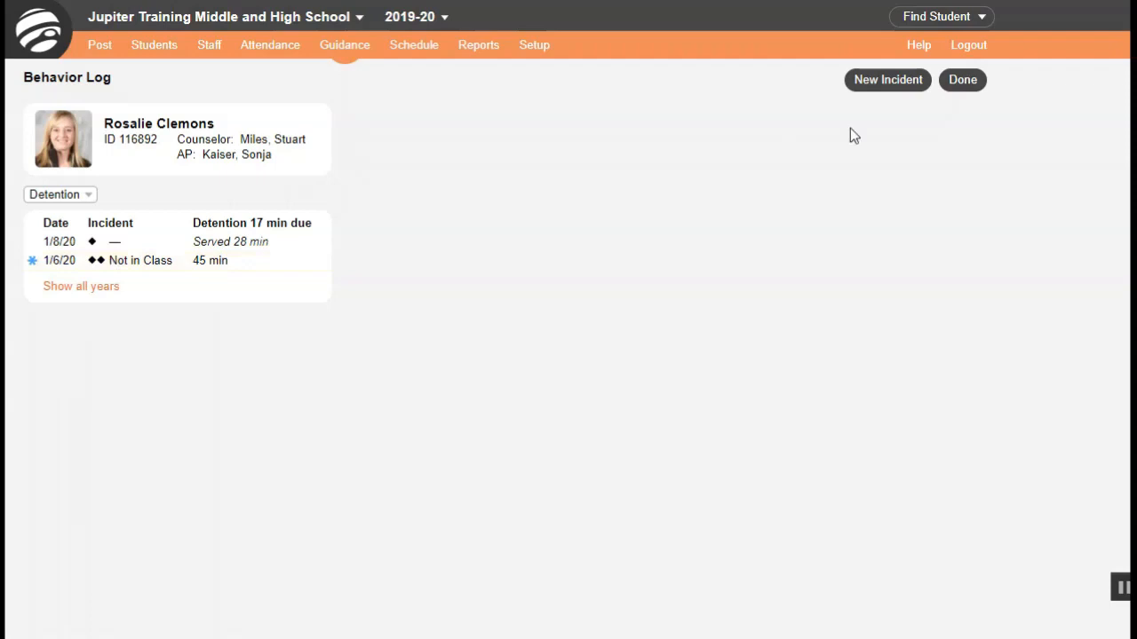
pyautogui.click(970, 90)
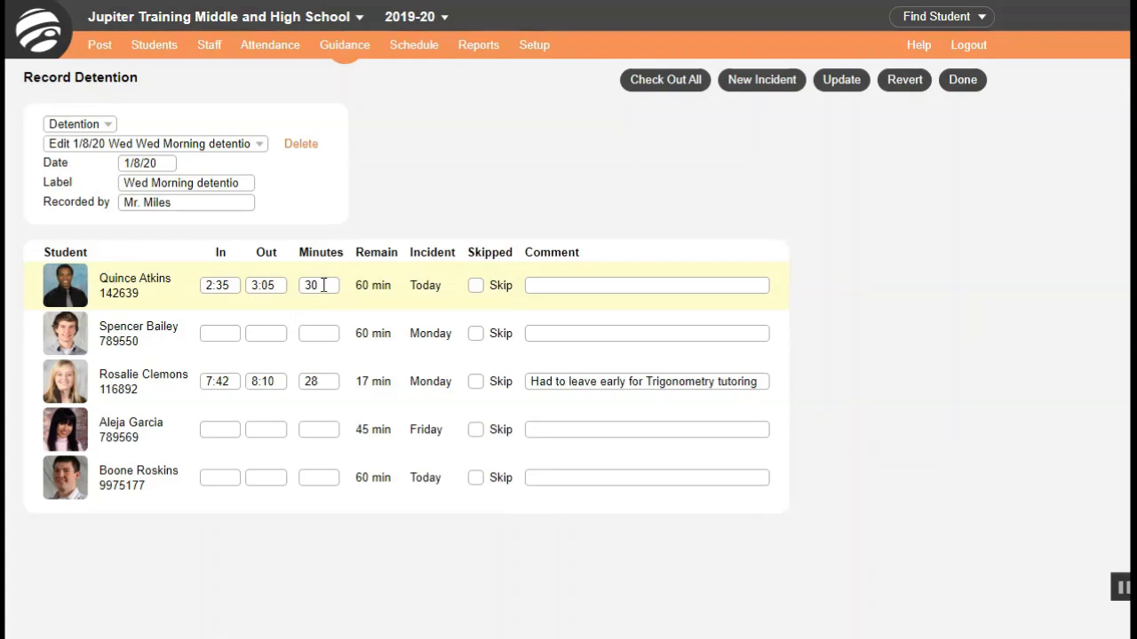
# Step: Set the first listed student's detention minutes to 40 and mark that student as having skipped the session
pyautogui.moveTo(324, 285); pyautogui.dragTo(305, 285)
pyautogui.write('40')
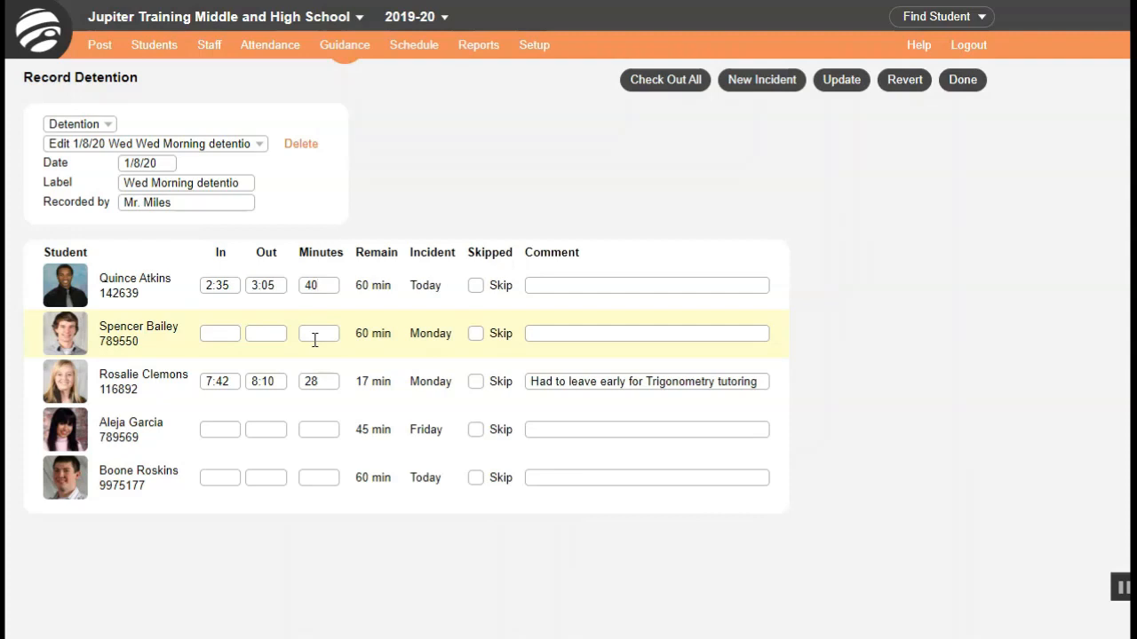
pyautogui.click(476, 285)
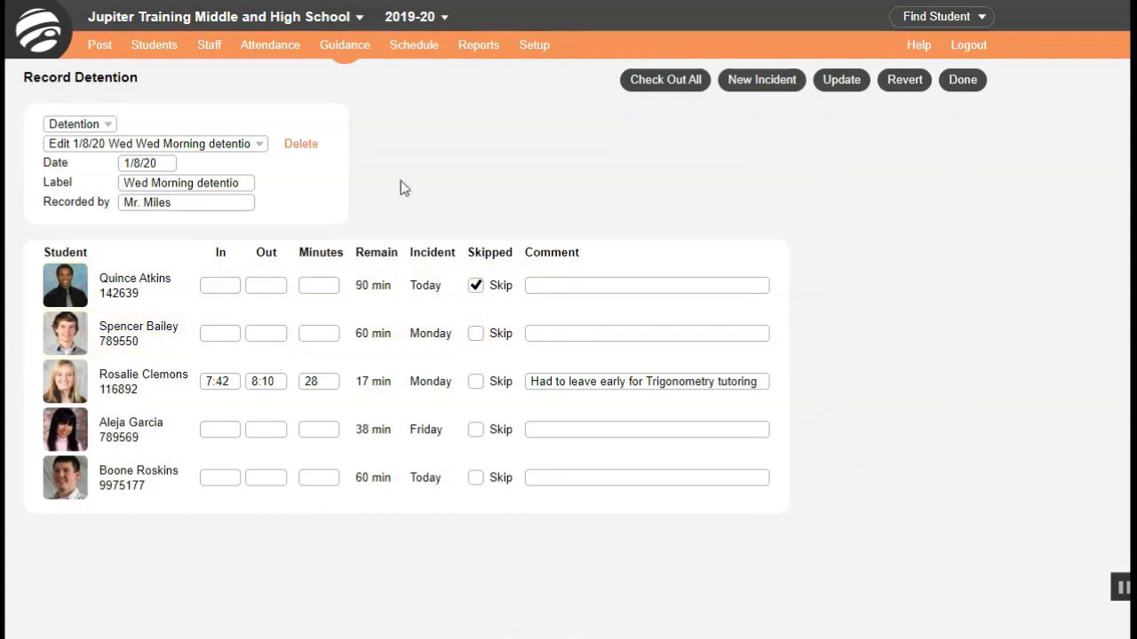
# Step: Check the consequence types that can be recorded and the detention sessions available for editing
pyautogui.click(104, 126)
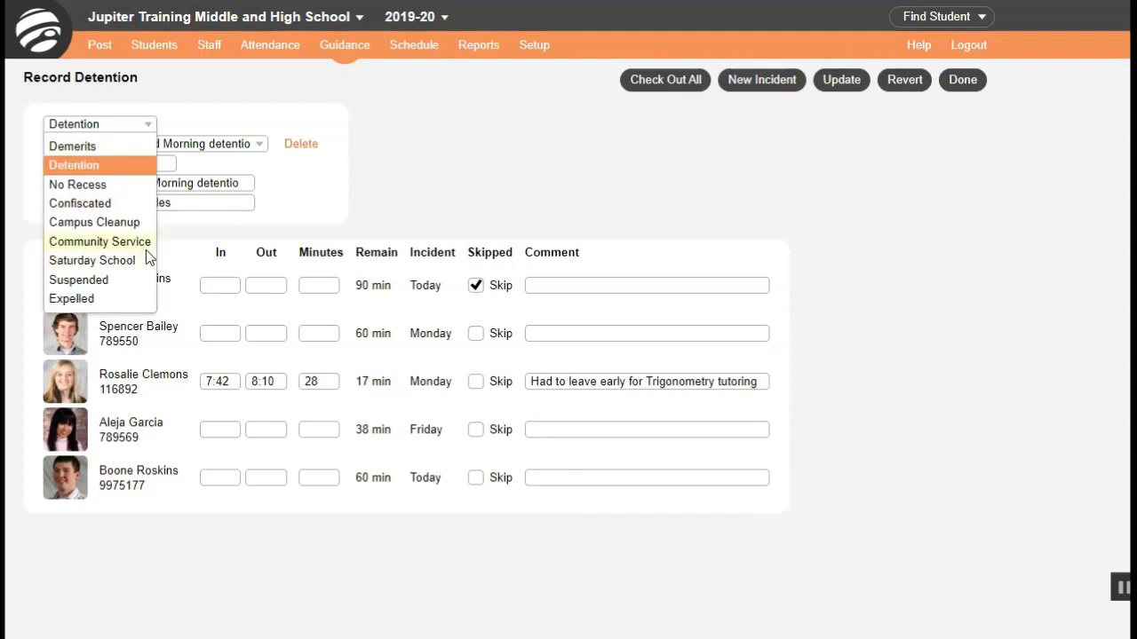
pyautogui.click(147, 125)
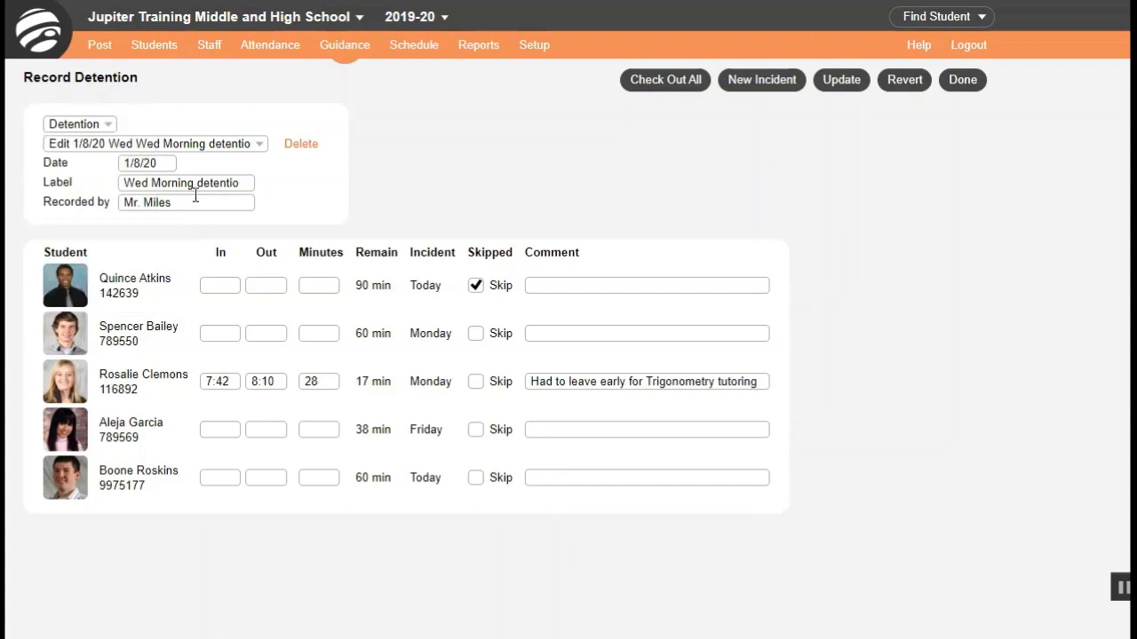
pyautogui.click(260, 147)
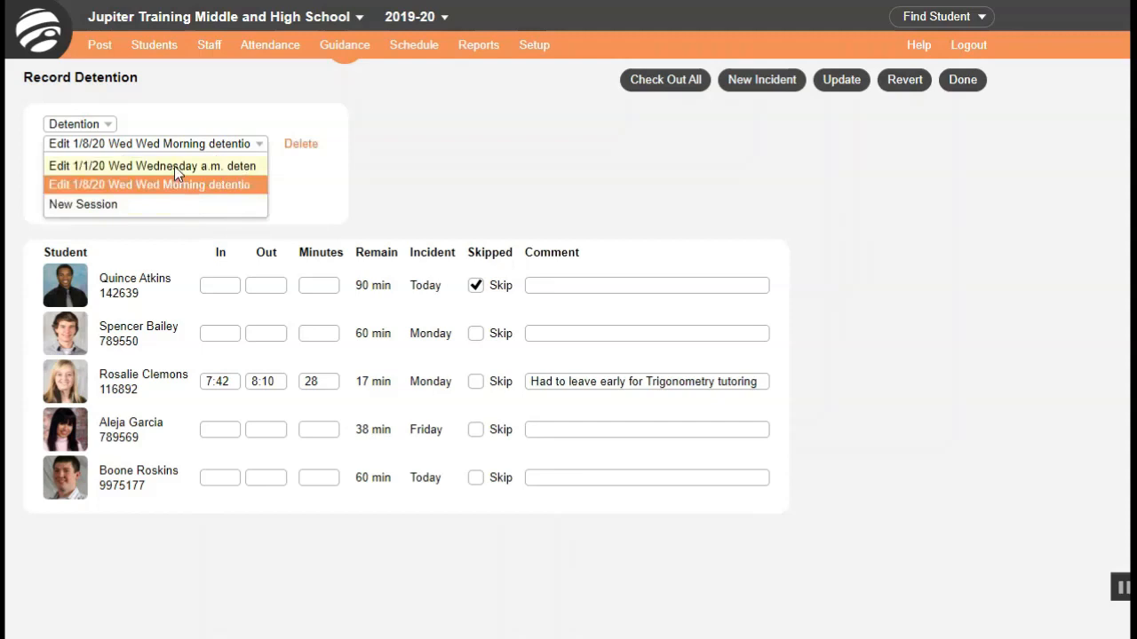
pyautogui.click(260, 147)
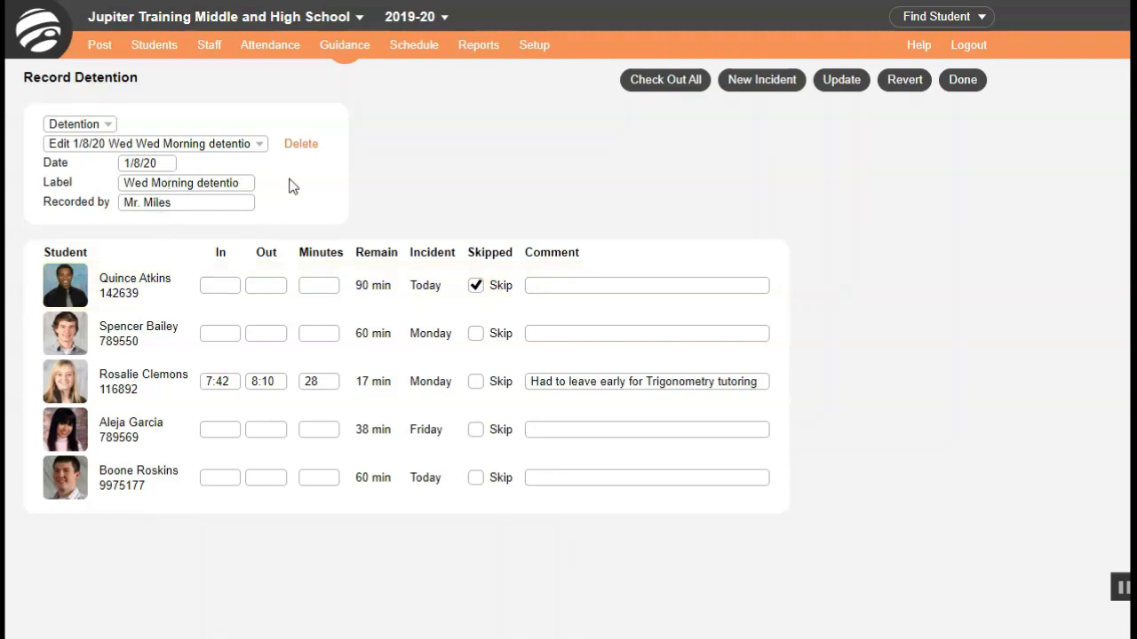
# Step: Try to complete the detention session's label with the missing final letter "n"
pyautogui.click(252, 183)
pyautogui.write('n')
# Step: Open the Individual Logs behavior report and compare its options for Internal Staff and for Parents
pyautogui.click(479, 46)
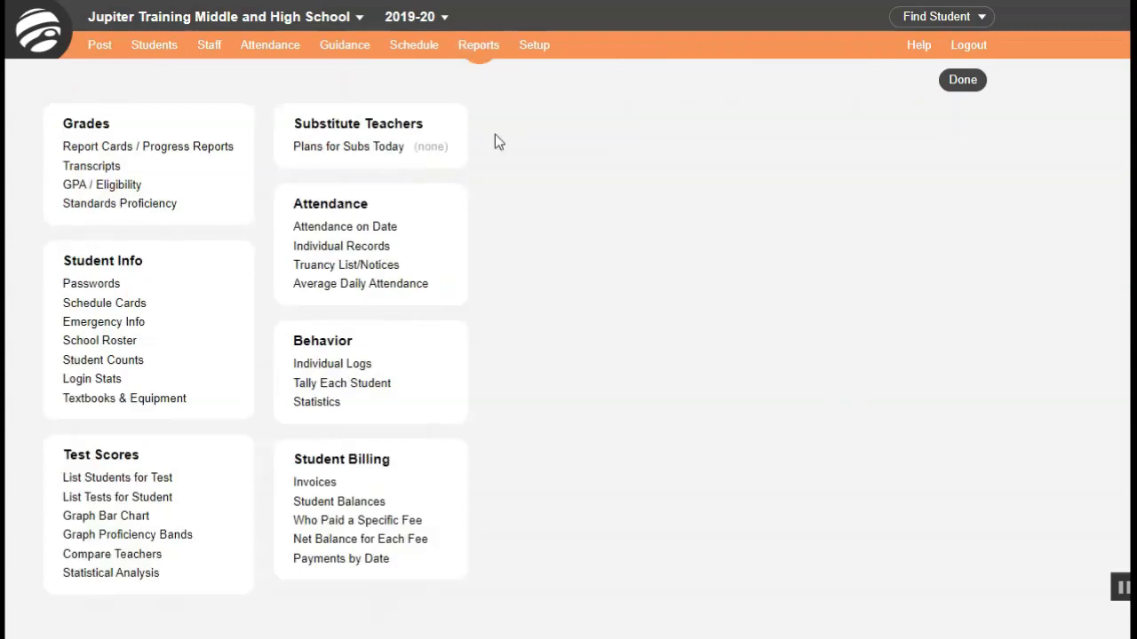
pyautogui.click(379, 364)
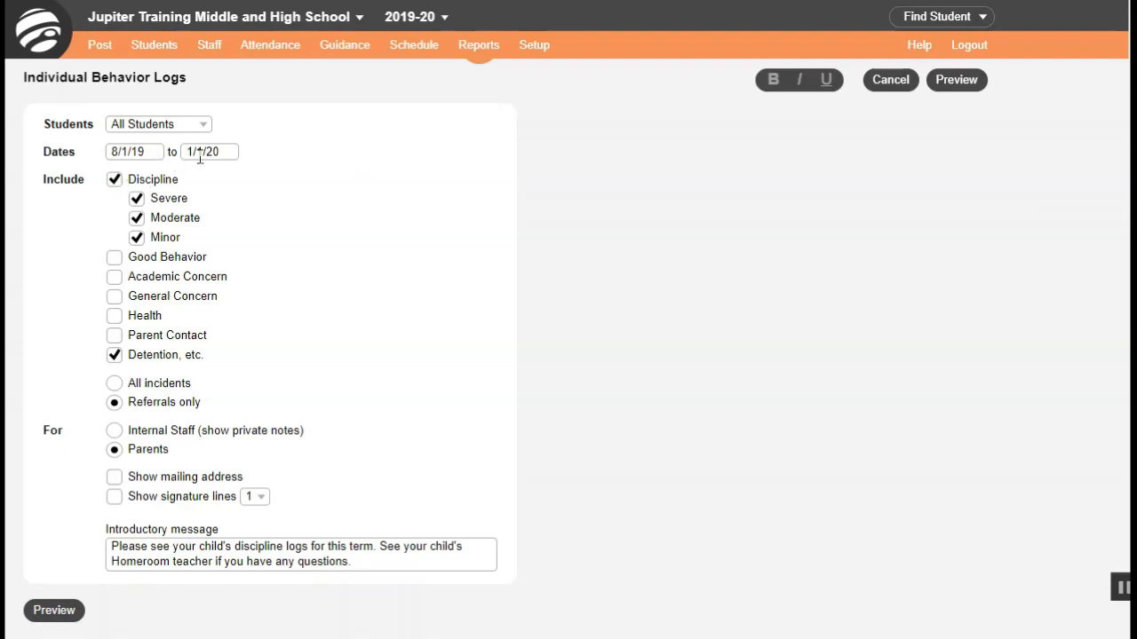
pyautogui.click(115, 432)
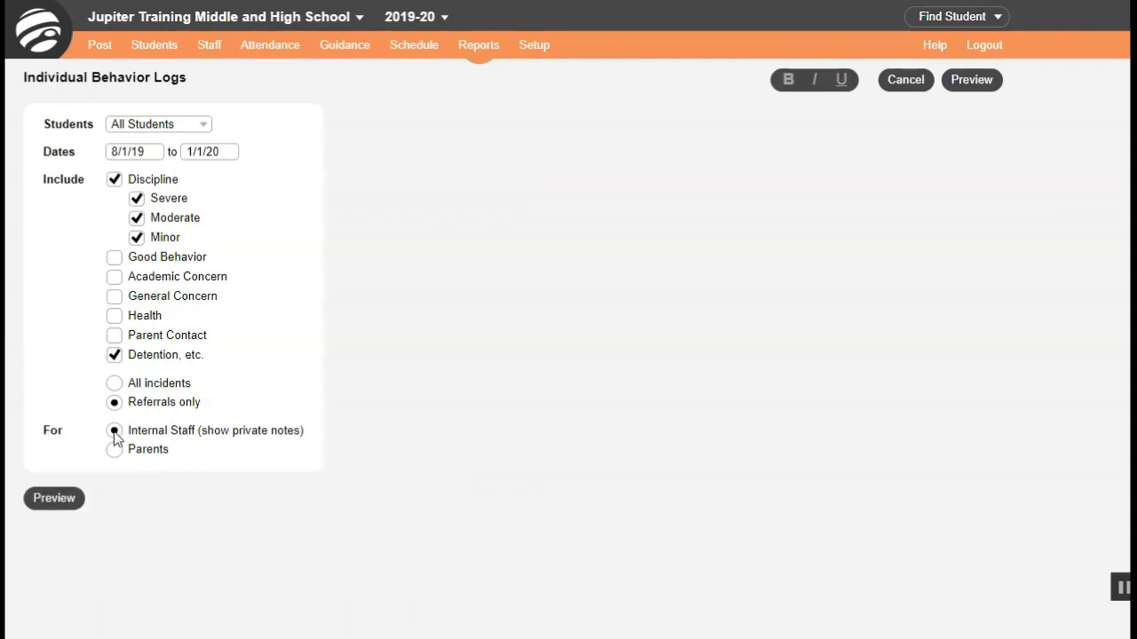
pyautogui.click(115, 451)
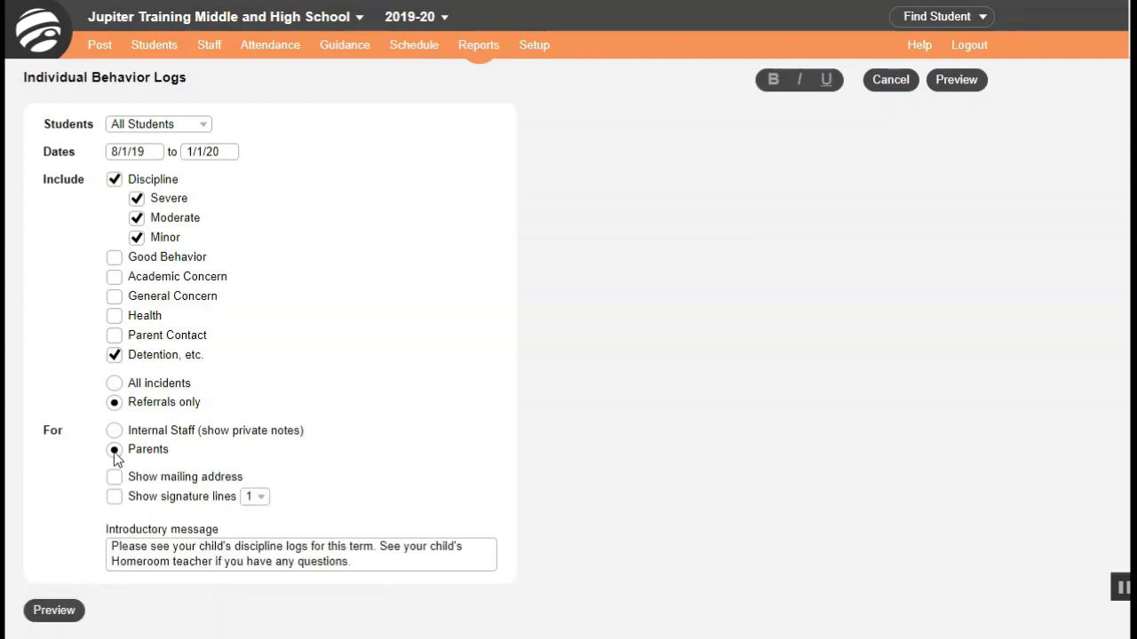
# Step: View the discipline tally for each student and the school's discipline statistics report
pyautogui.click(497, 55)
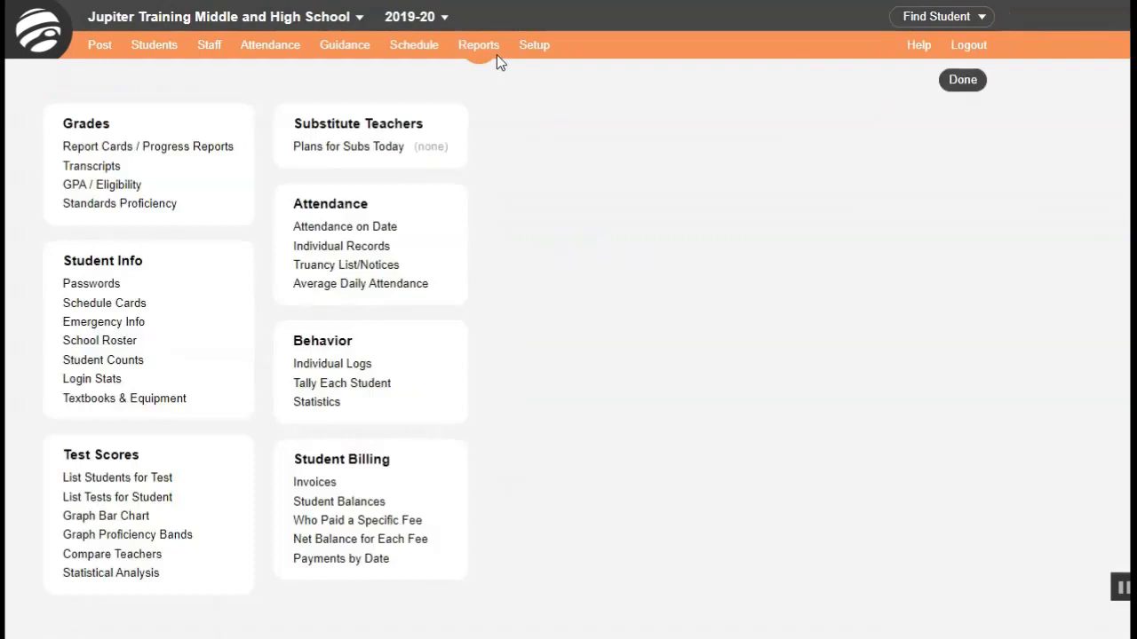
pyautogui.click(410, 383)
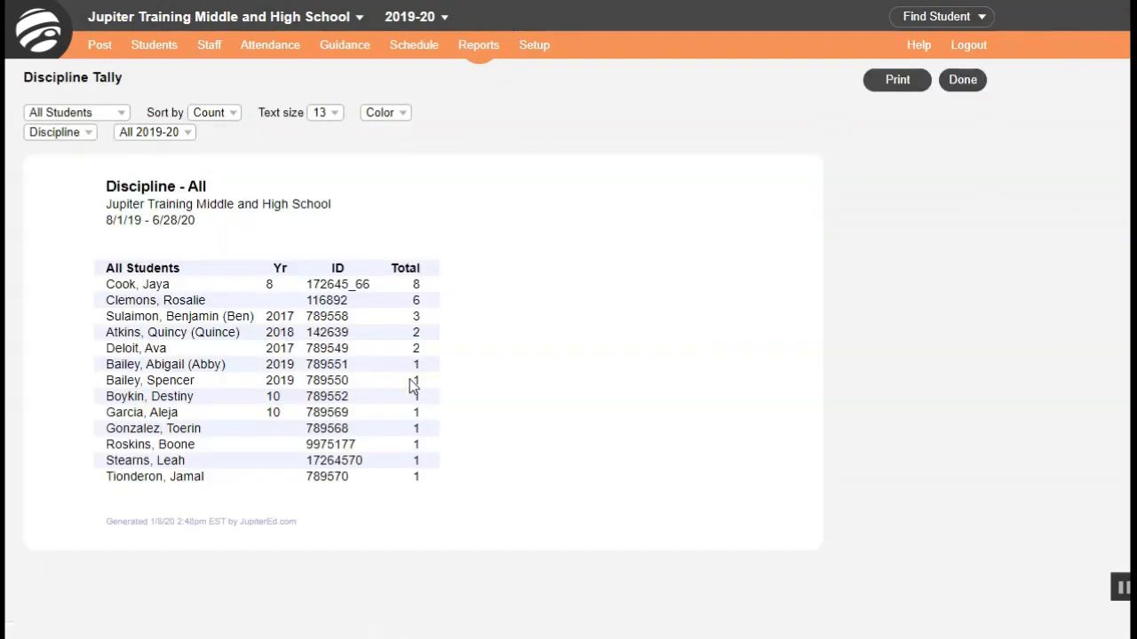
pyautogui.click(485, 53)
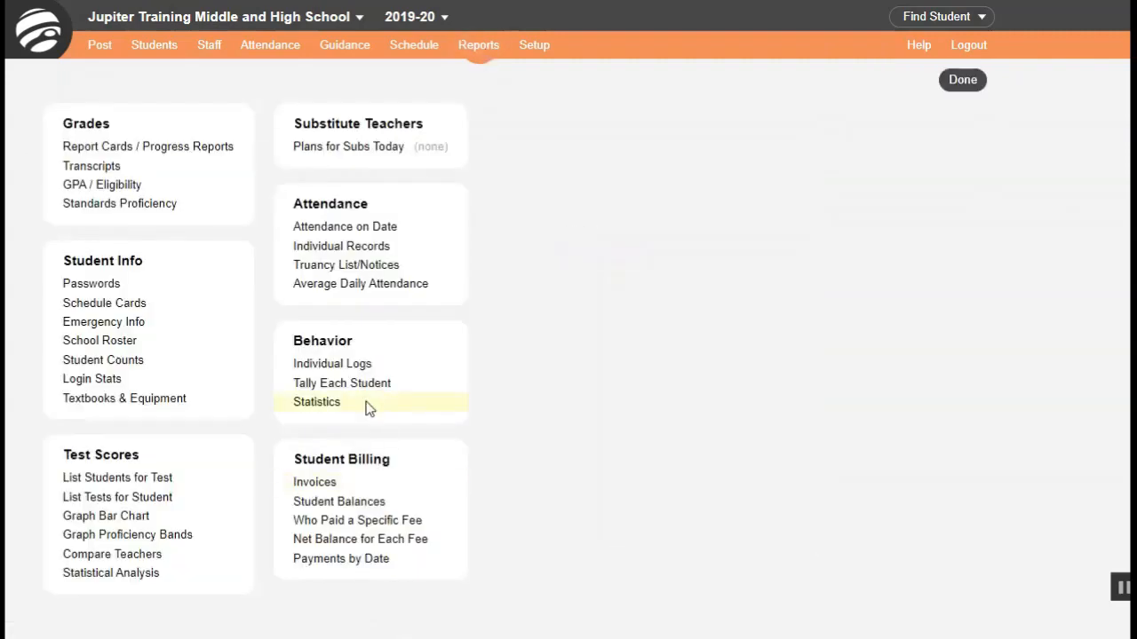
pyautogui.click(368, 407)
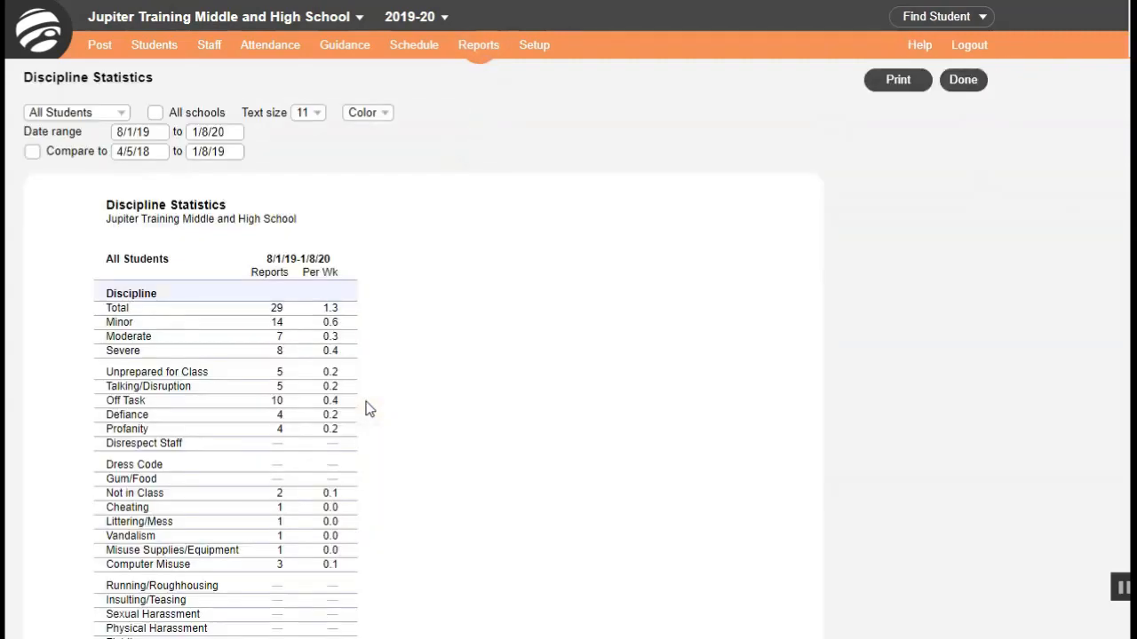